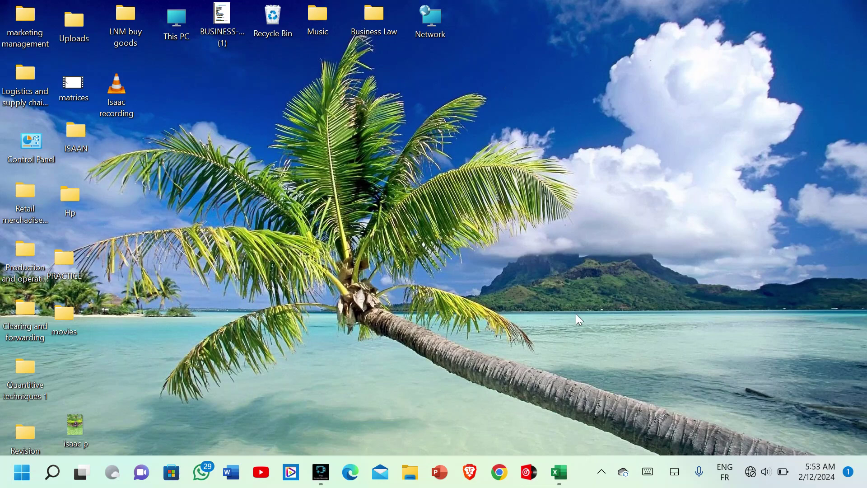
- Switch to the open Excel workbook and enter the label AVERAGE in cell A11 below the names
{"action": "left_click", "coordinate": [564, 480]}
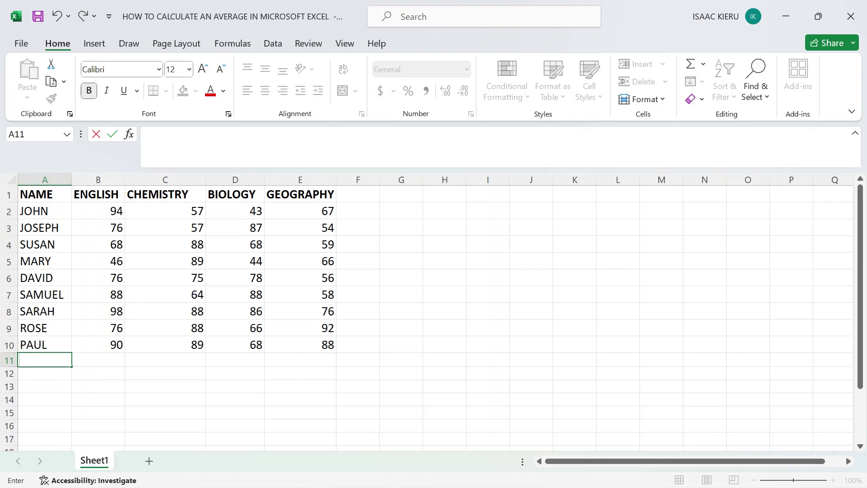
{"action": "left_click", "coordinate": [49, 360]}
{"action": "type", "text": "AVERAGE"}
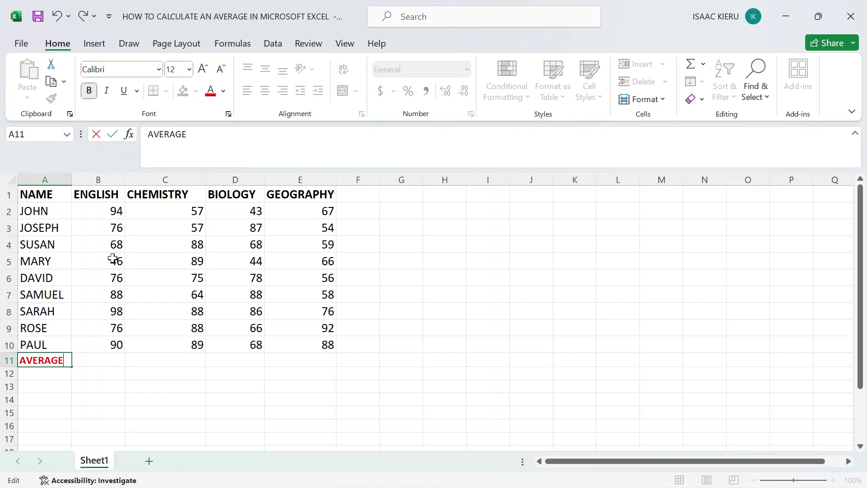
- Enter the formula =AVERAGE(B2:B10) in cell B11 to average the English marks
{"action": "left_click", "coordinate": [97, 364]}
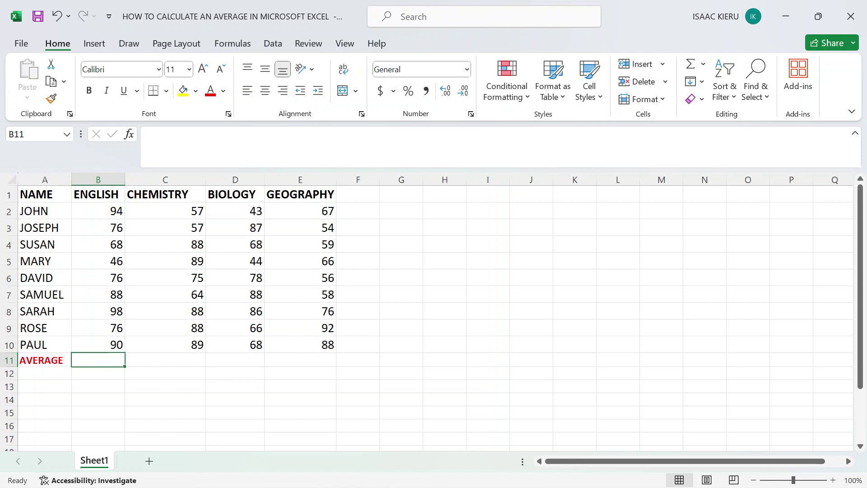
{"action": "double_click", "coordinate": [99, 361]}
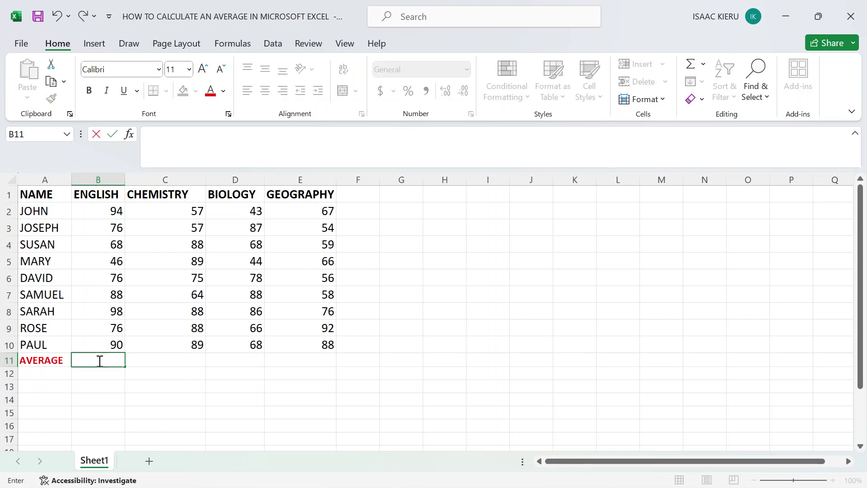
{"action": "type", "text": "="}
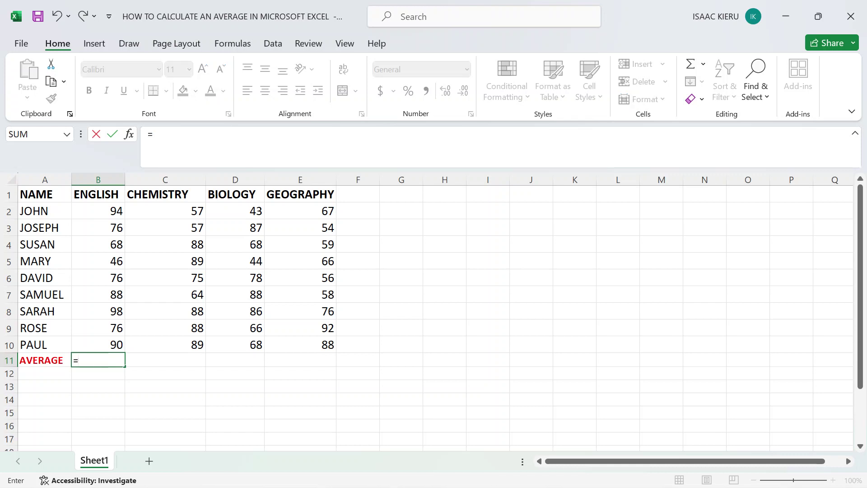
{"action": "type", "text": "AVE"}
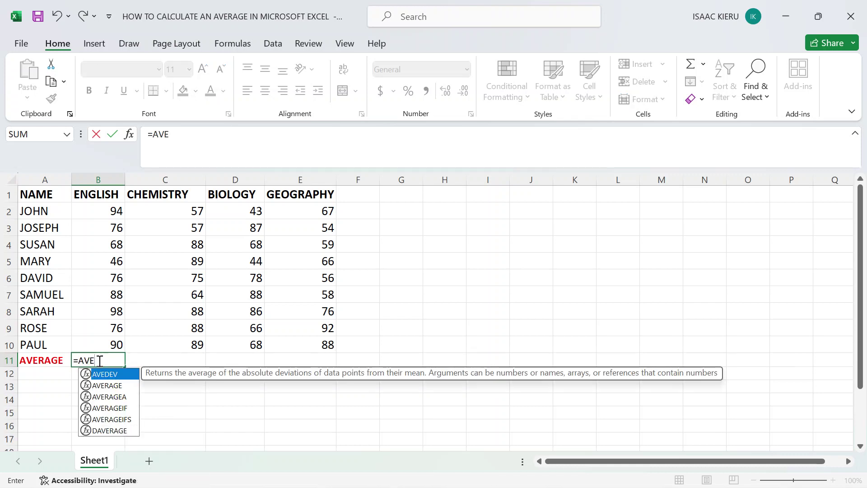
{"action": "type", "text": "RAGE"}
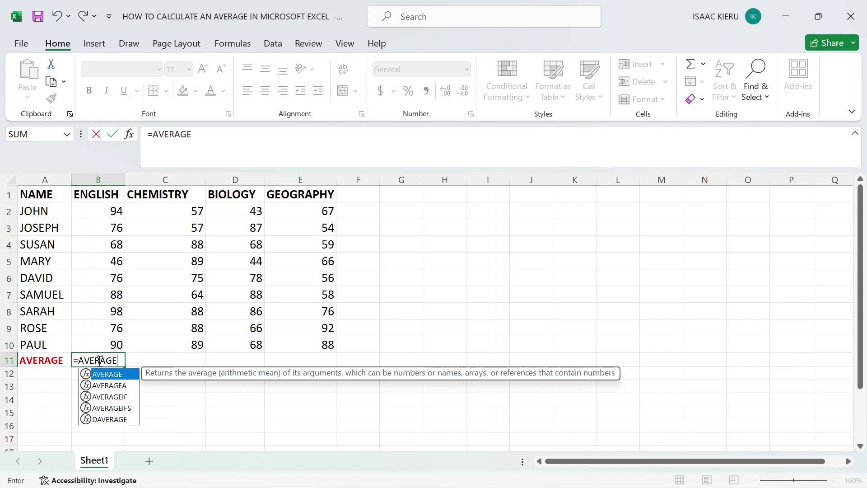
{"action": "type", "text": "("}
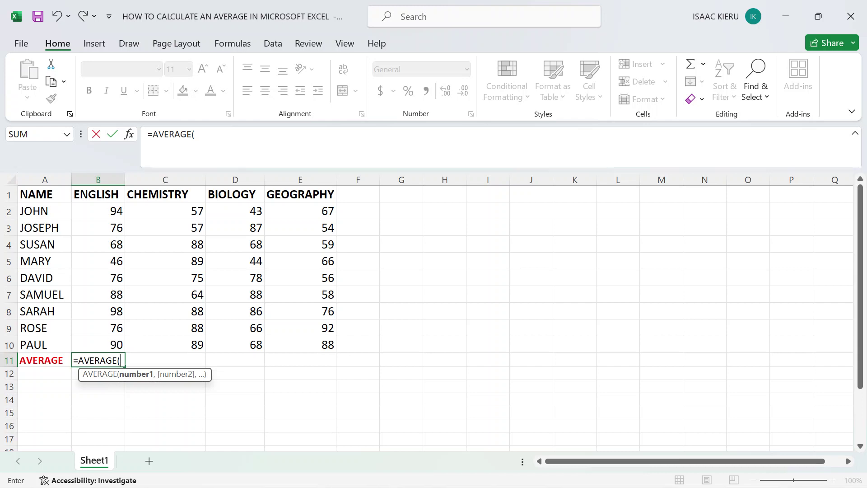
{"action": "type", "text": "B2"}
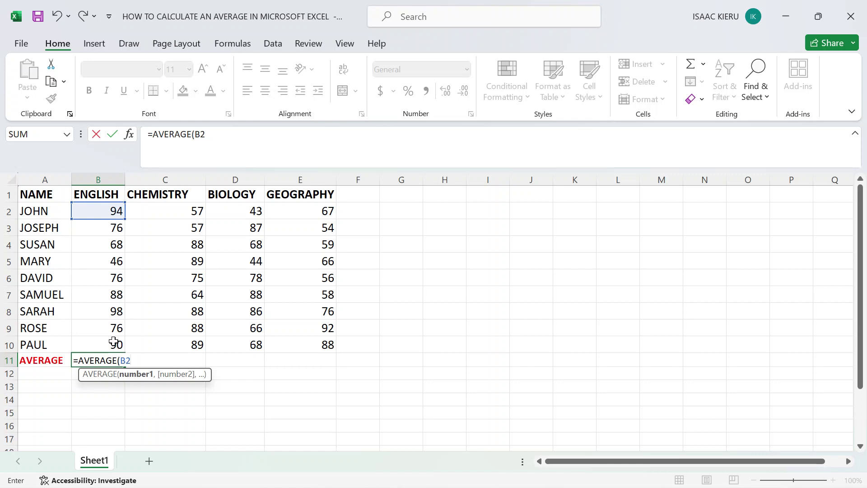
{"action": "type", "text": ":B1"}
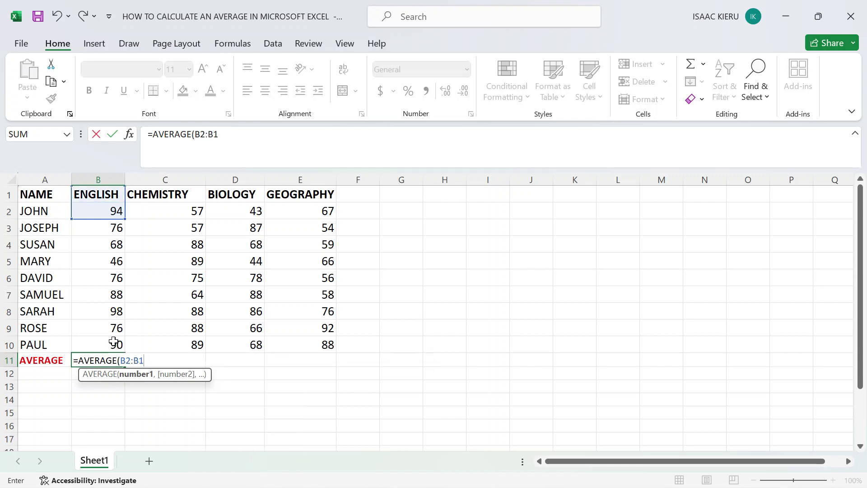
{"action": "type", "text": "0"}
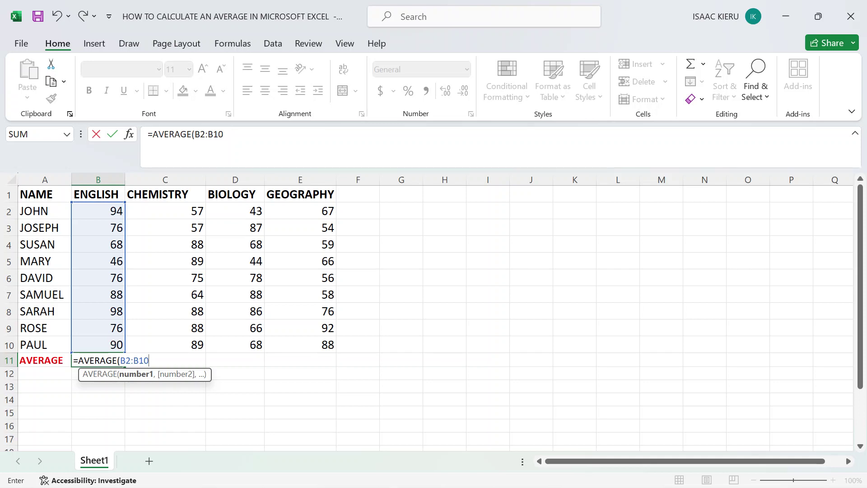
{"action": "type", "text": ")"}
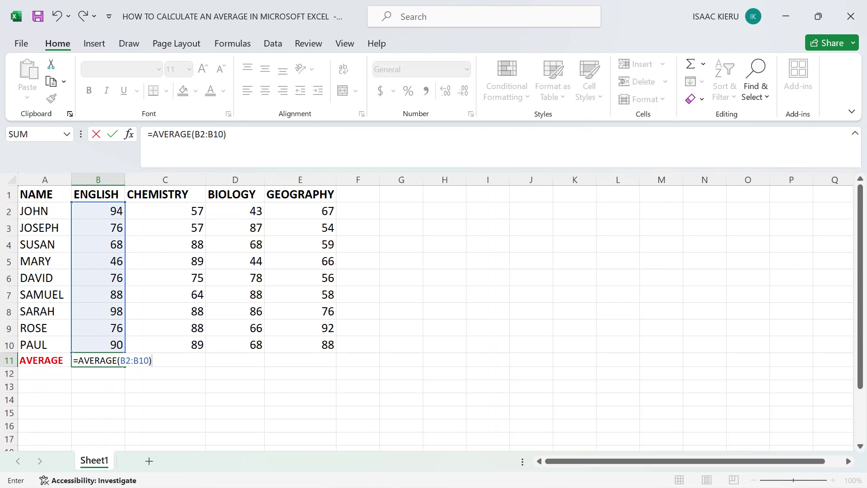
{"action": "key", "text": "Return"}
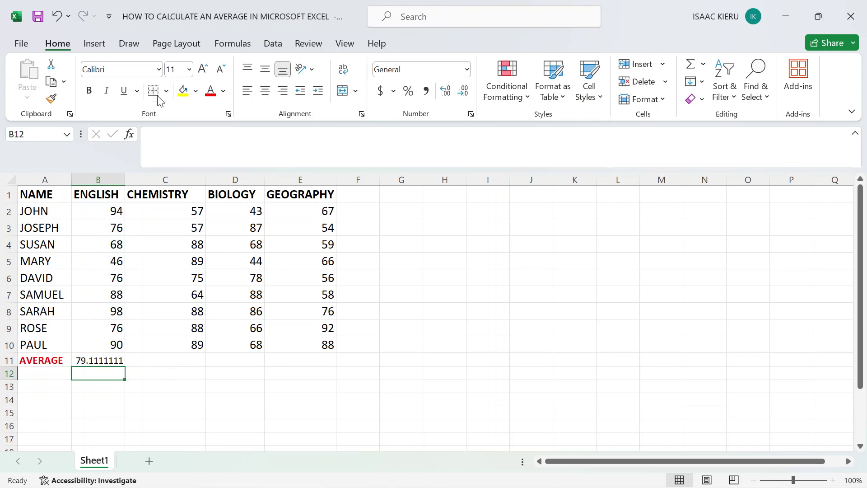
- Set the font size of the empty cell B12 to 12, then select the English average in B11
{"action": "left_click", "coordinate": [189, 69]}
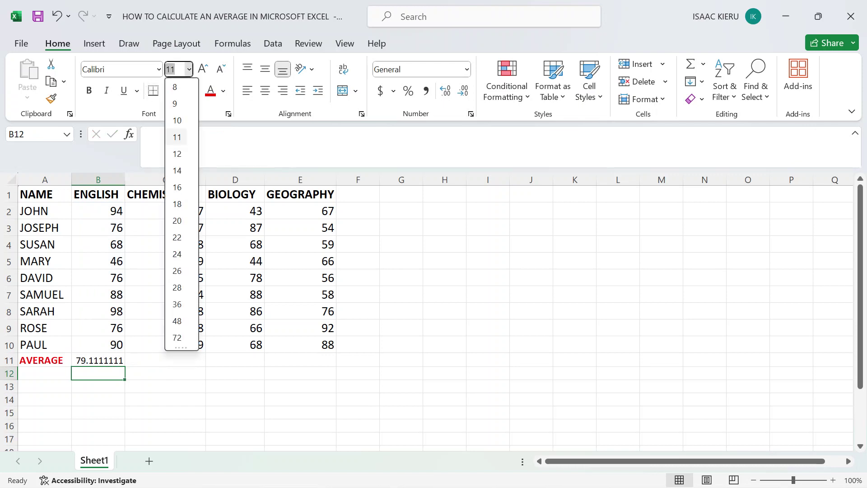
{"action": "left_click", "coordinate": [177, 154]}
{"action": "left_click", "coordinate": [101, 360]}
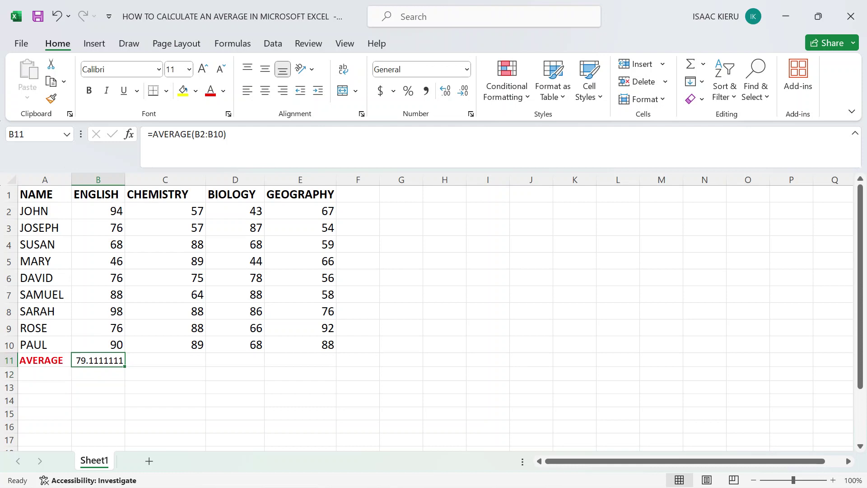
- Enter the formula =AVERAGE(C2:C10) in cell C11 to average the Chemistry marks
{"action": "left_click", "coordinate": [163, 362]}
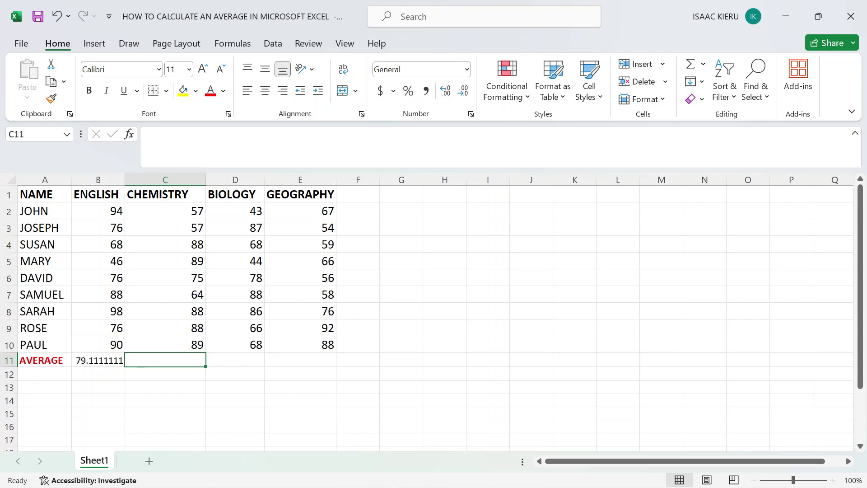
{"action": "type", "text": "="}
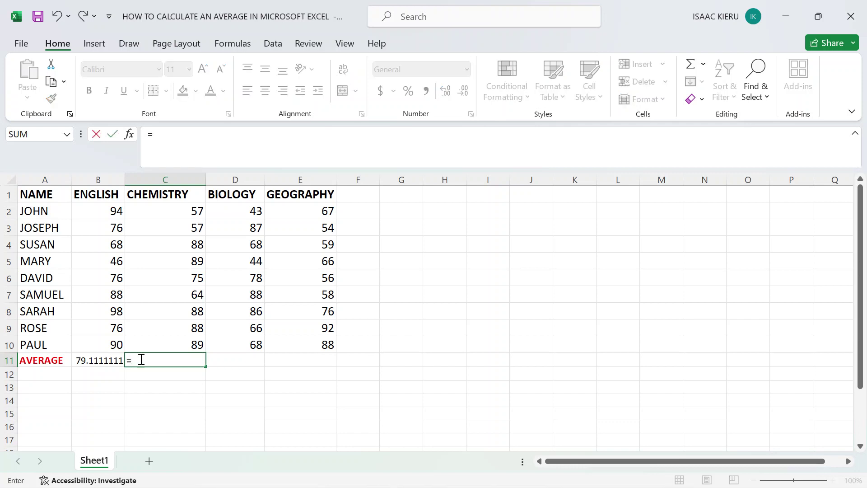
{"action": "type", "text": "A"}
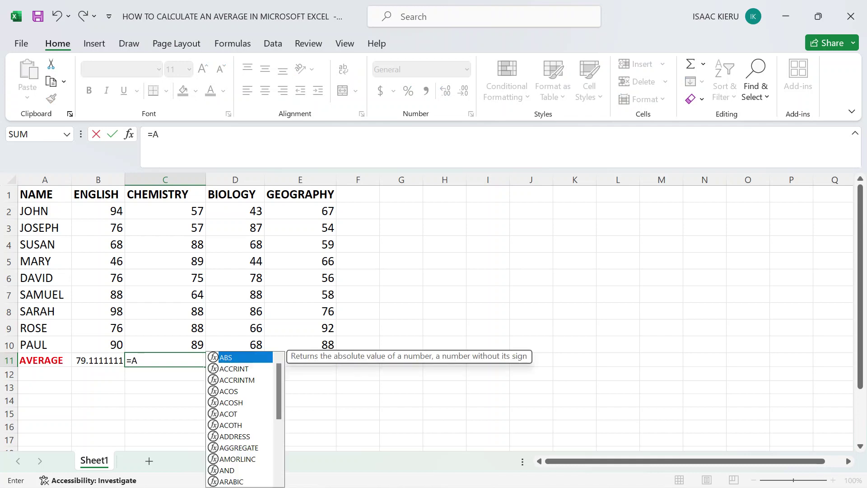
{"action": "type", "text": "VERAGE"}
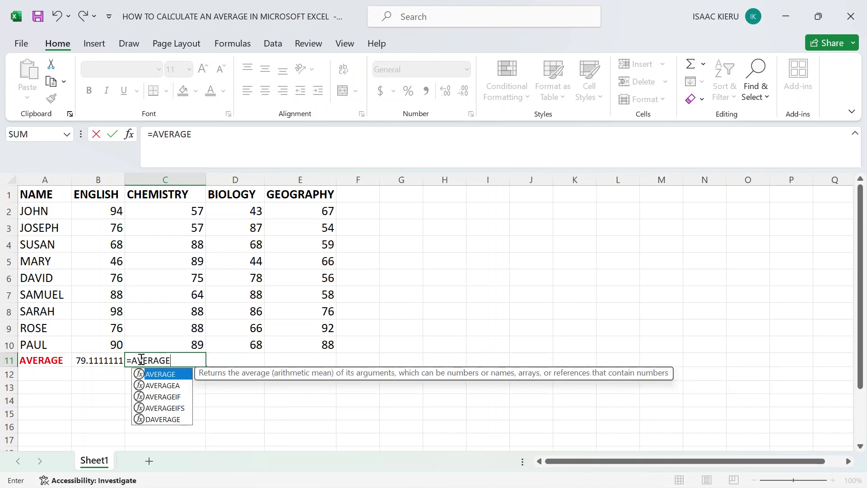
{"action": "type", "text": "("}
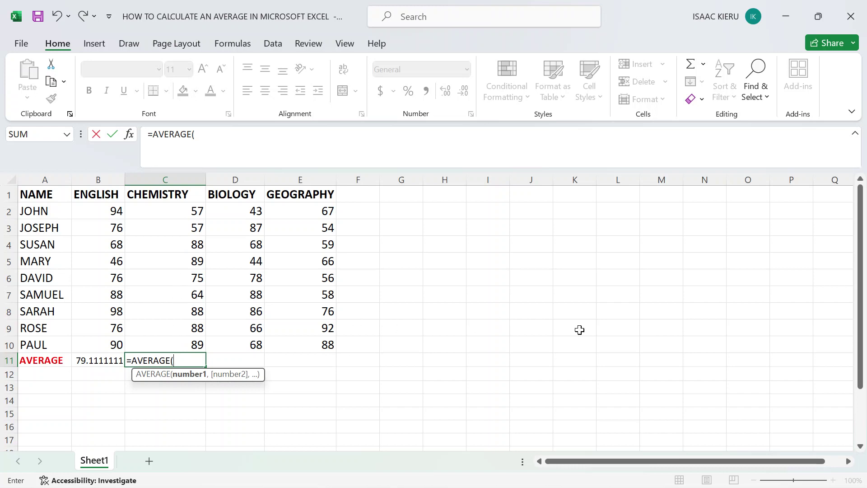
{"action": "type", "text": "C2"}
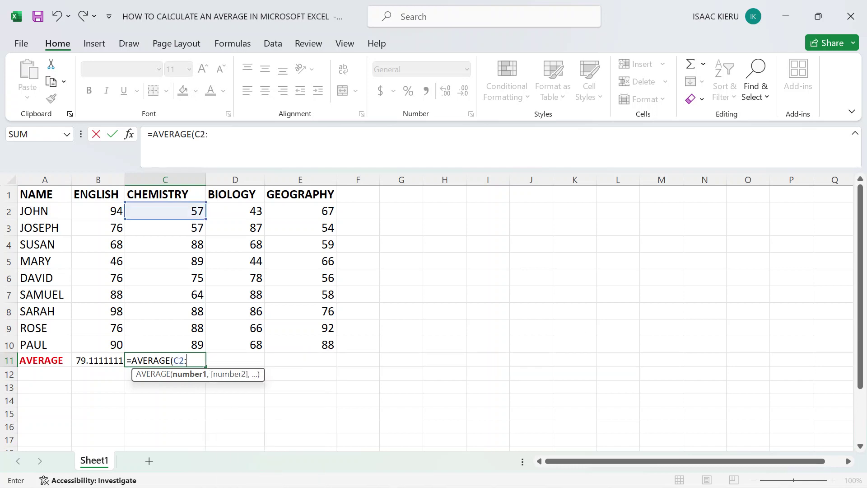
{"action": "type", "text": ":C10"}
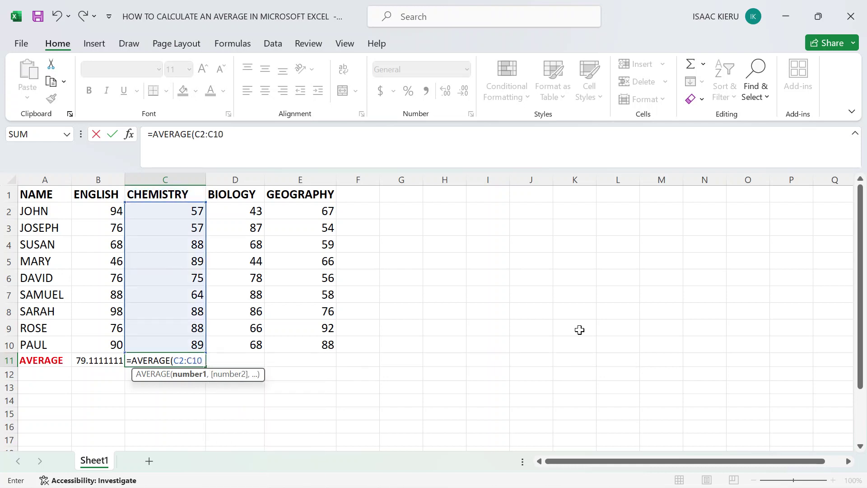
{"action": "type", "text": ")"}
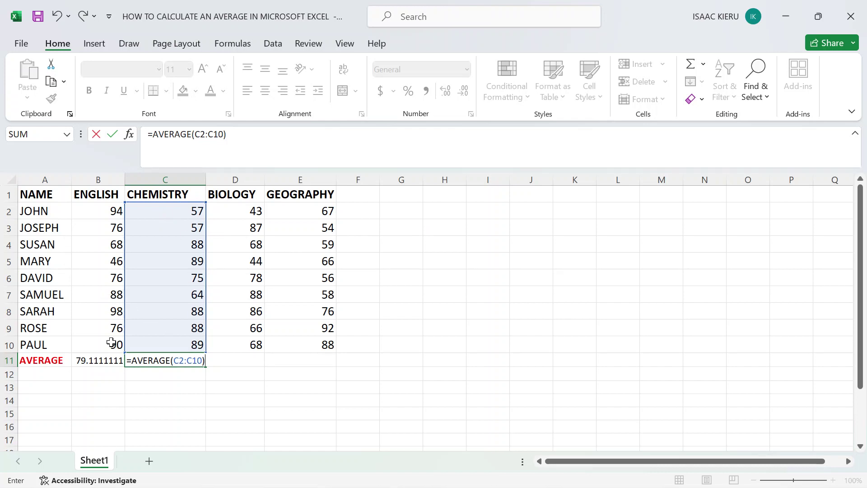
{"action": "key", "text": "Return"}
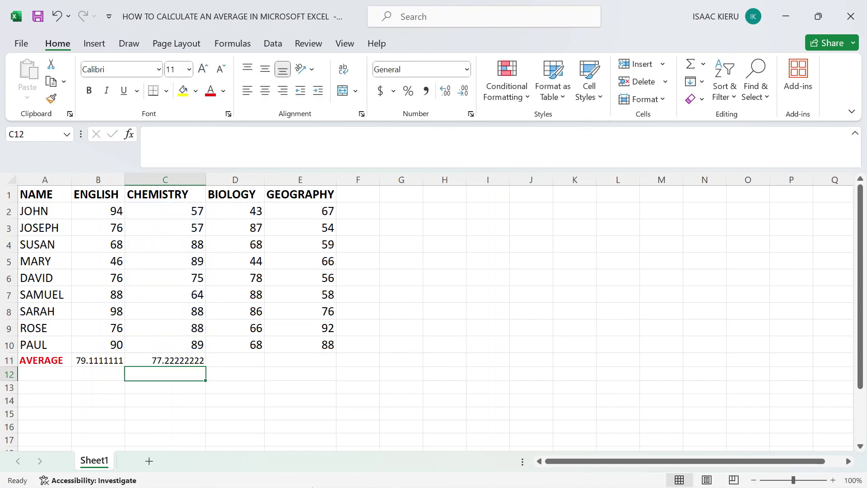
- Make the Chemistry average in cell C11 bold with font size 14
{"action": "left_click", "coordinate": [166, 361]}
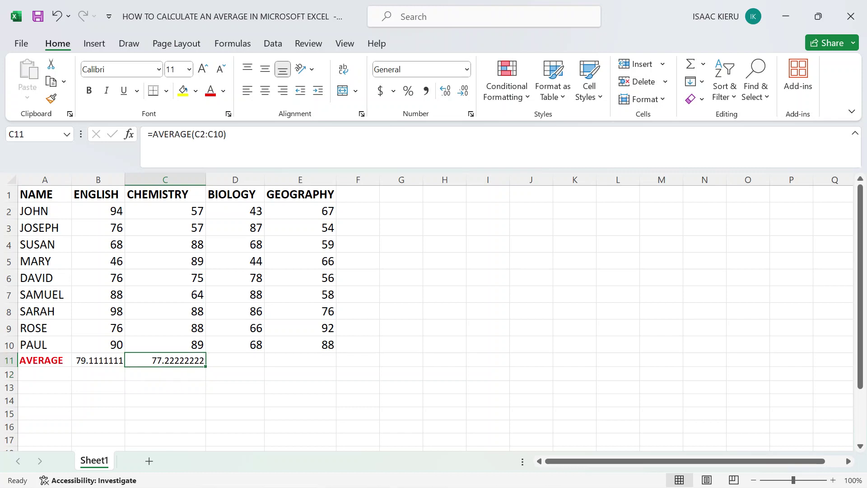
{"action": "left_click", "coordinate": [90, 90]}
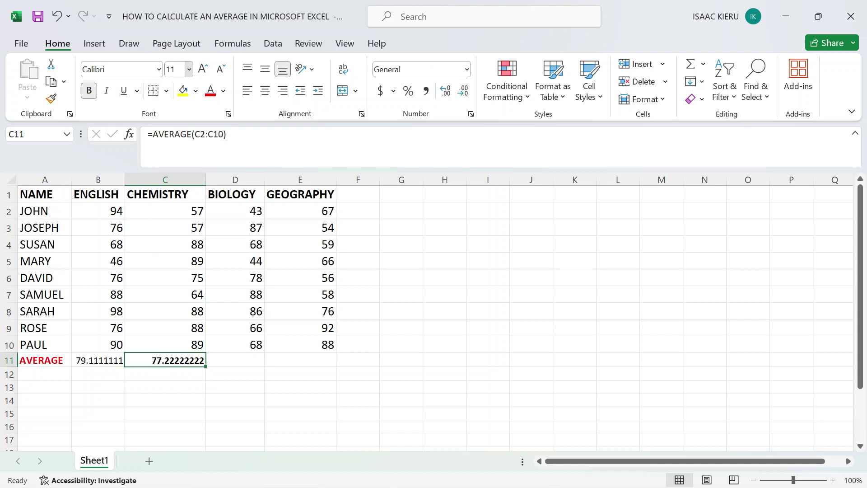
{"action": "left_click", "coordinate": [189, 69]}
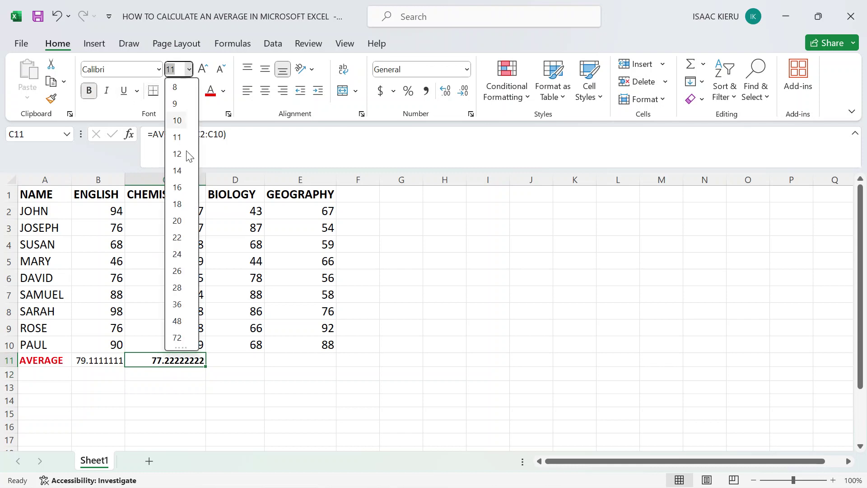
{"action": "left_click", "coordinate": [180, 173]}
- Make the English average in cell B11 bold with font size 14
{"action": "left_click", "coordinate": [105, 362]}
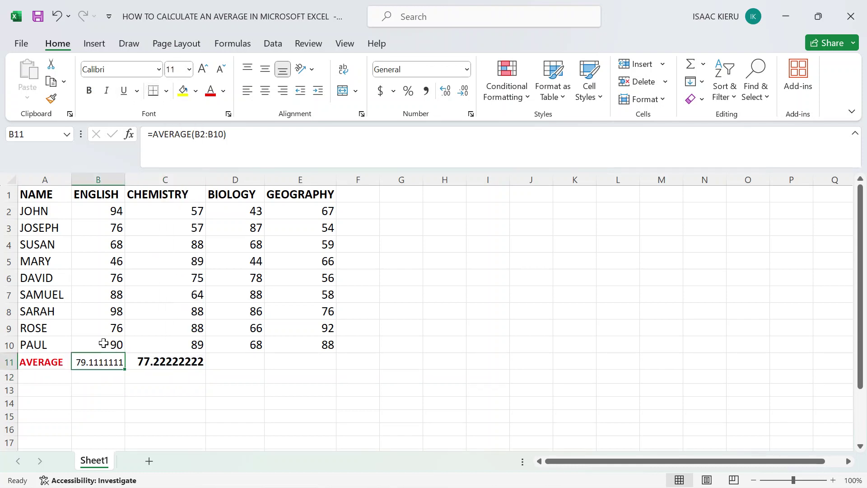
{"action": "left_click", "coordinate": [90, 93]}
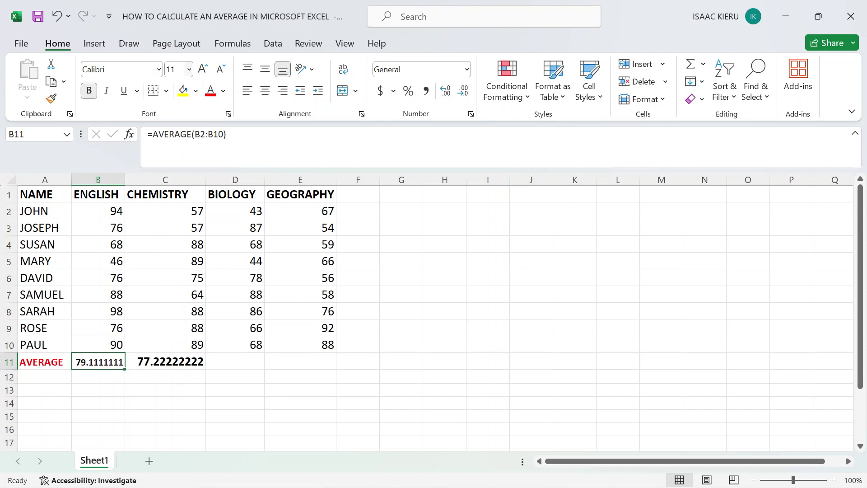
{"action": "left_click", "coordinate": [189, 69]}
{"action": "left_click", "coordinate": [179, 173]}
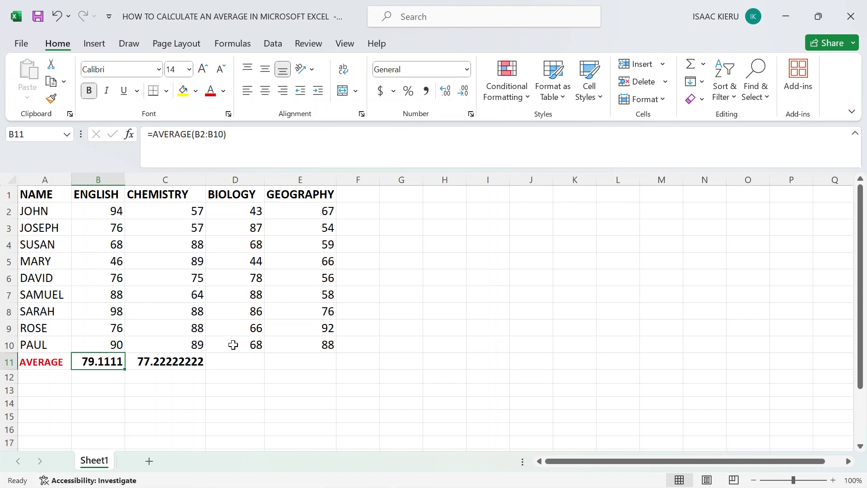
- Insert the built-in Average calculation over D2:D10 in cell D11 for the Biology marks
{"action": "left_click", "coordinate": [235, 361]}
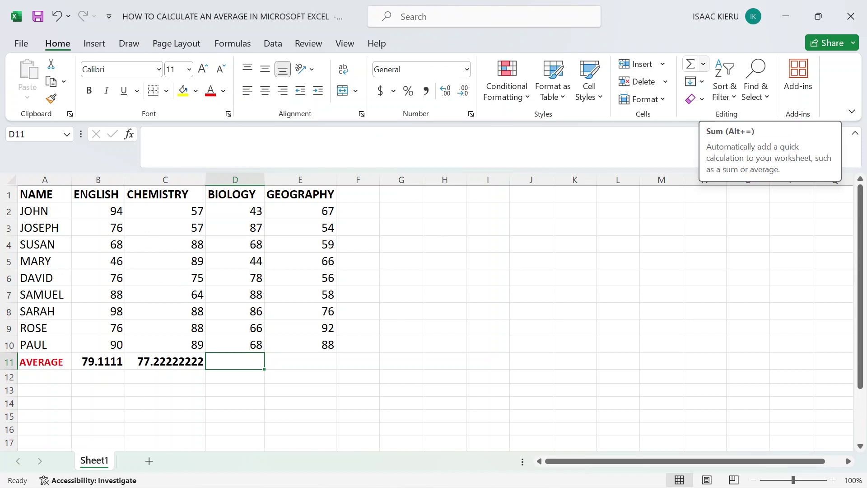
{"action": "left_click", "coordinate": [703, 64]}
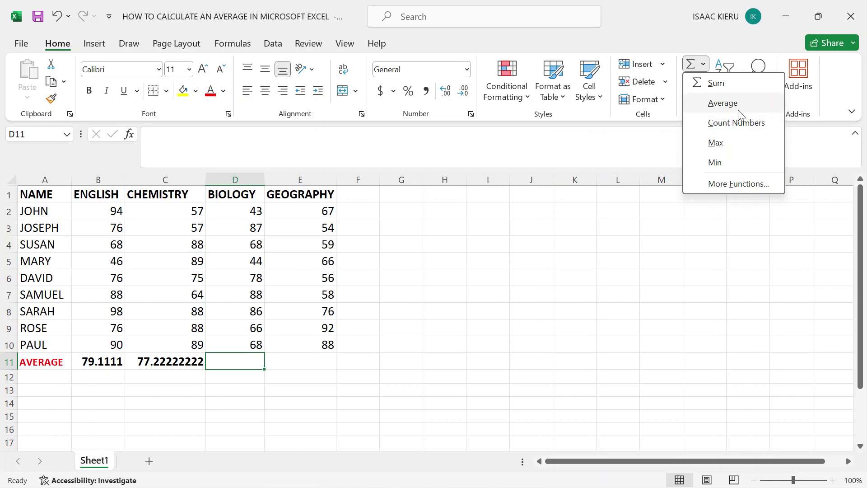
{"action": "left_click", "coordinate": [723, 103]}
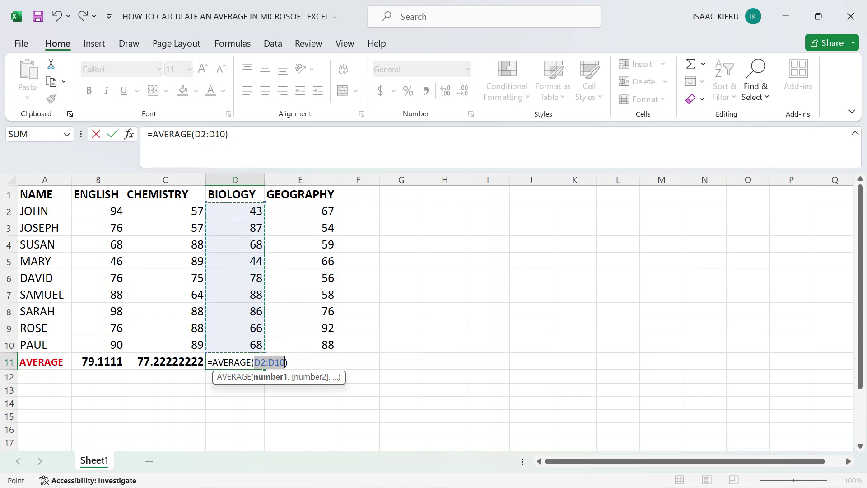
{"action": "key", "text": "Return"}
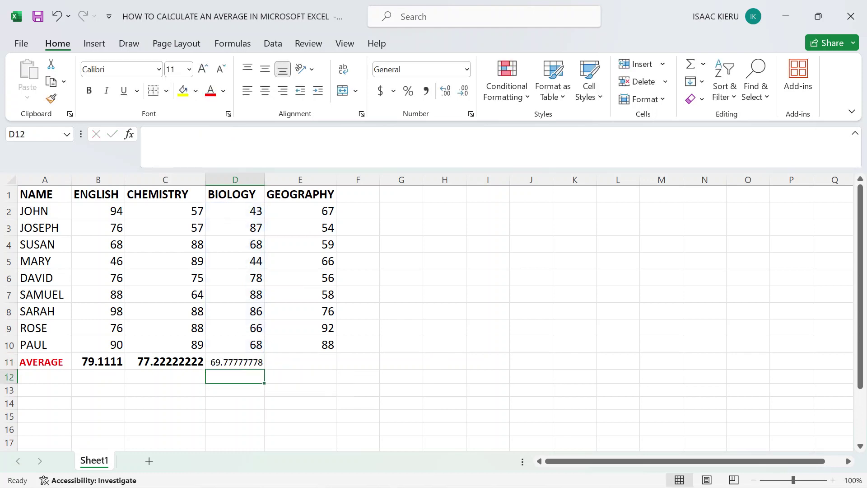
- Make the Biology average in cell D11 bold with font size 14
{"action": "left_click", "coordinate": [234, 362]}
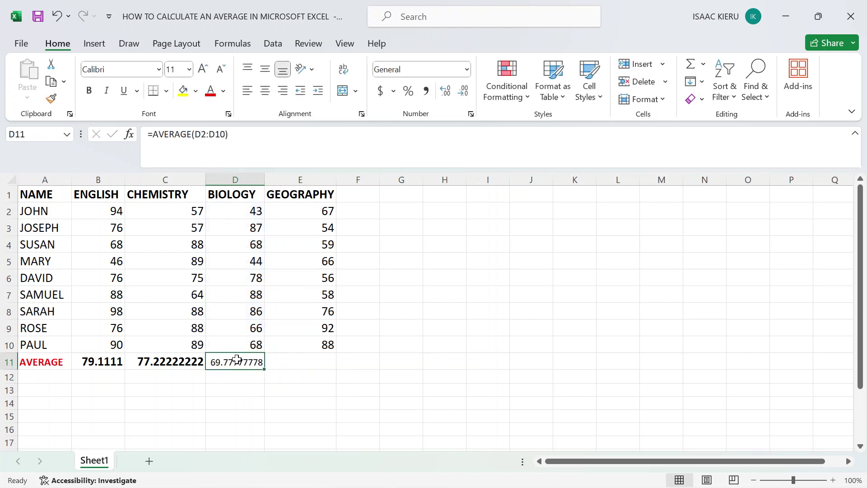
{"action": "left_click", "coordinate": [89, 90]}
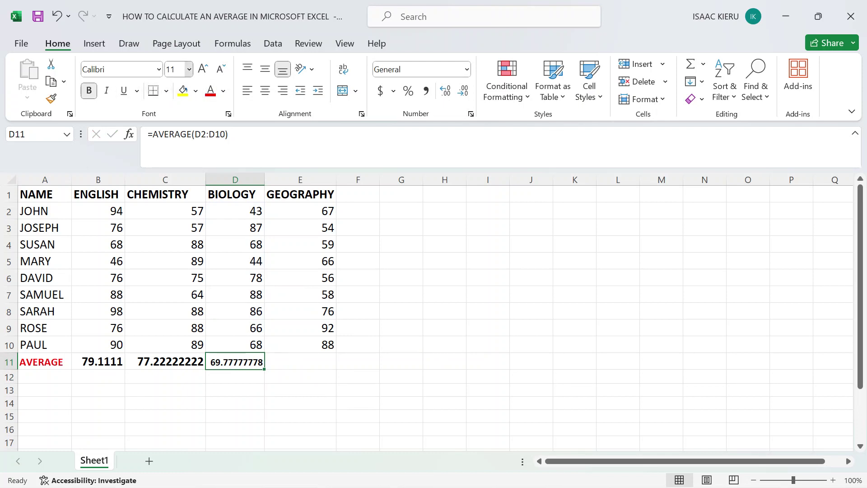
{"action": "left_click", "coordinate": [189, 69]}
{"action": "left_click", "coordinate": [179, 155]}
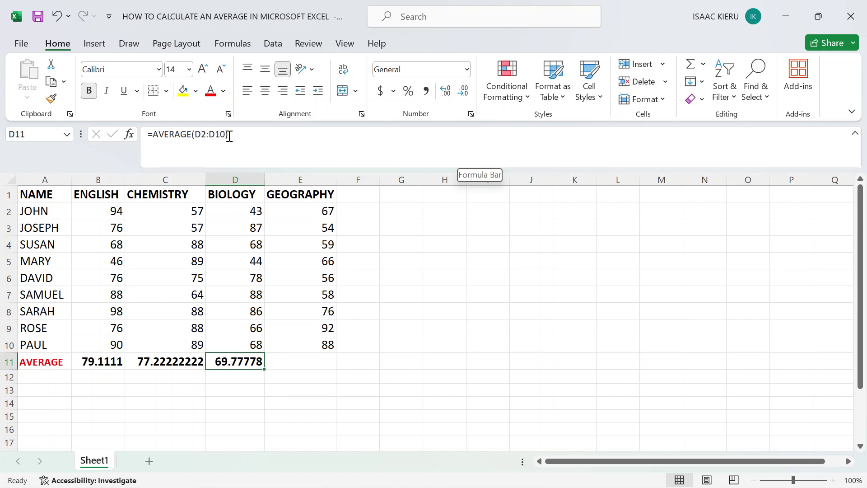
- Insert the built-in Average calculation over E2:E10 in cell E11 for the Geography marks
{"action": "left_click", "coordinate": [312, 361]}
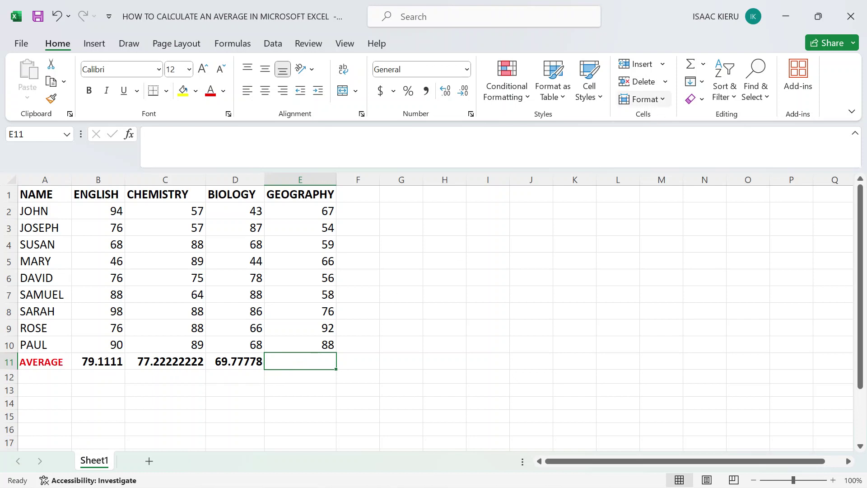
{"action": "left_click", "coordinate": [704, 64]}
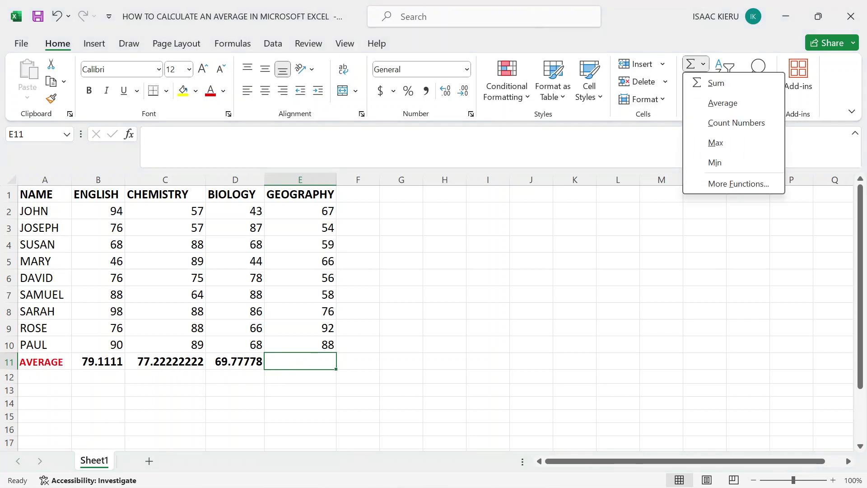
{"action": "left_click", "coordinate": [722, 103]}
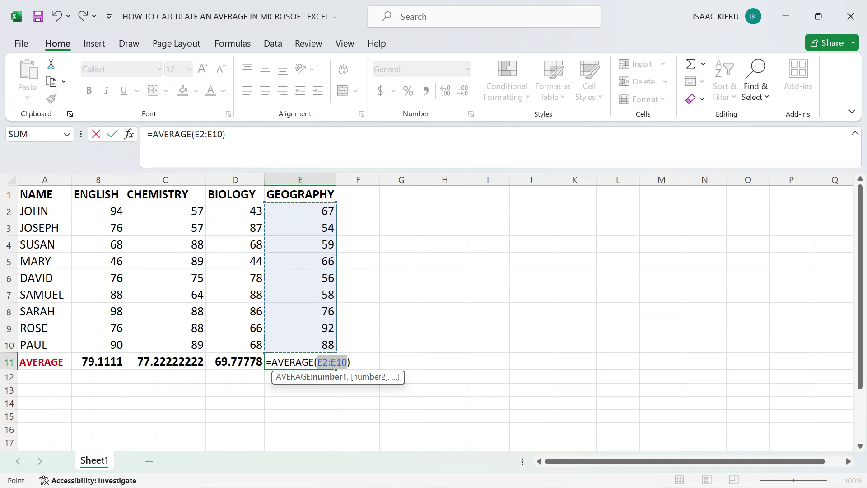
{"action": "key", "text": "Return"}
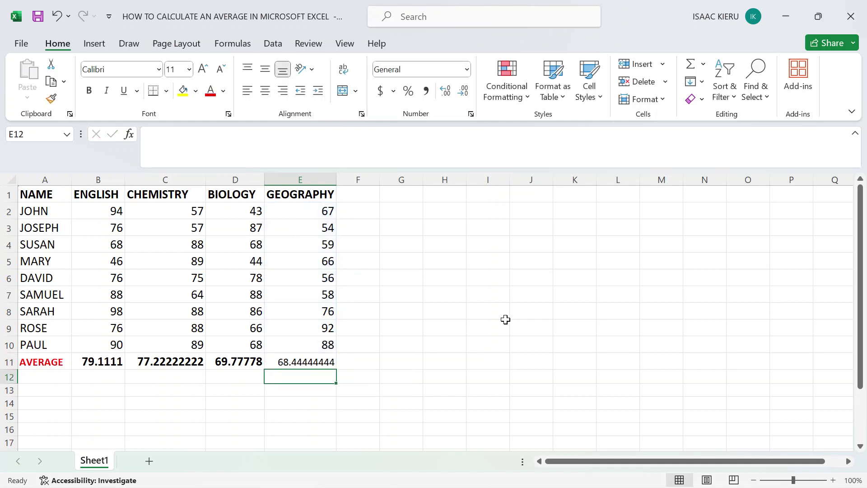
- Make the Geography average in cell E11 bold with font size 14, matching the other averages
{"action": "left_click", "coordinate": [303, 363]}
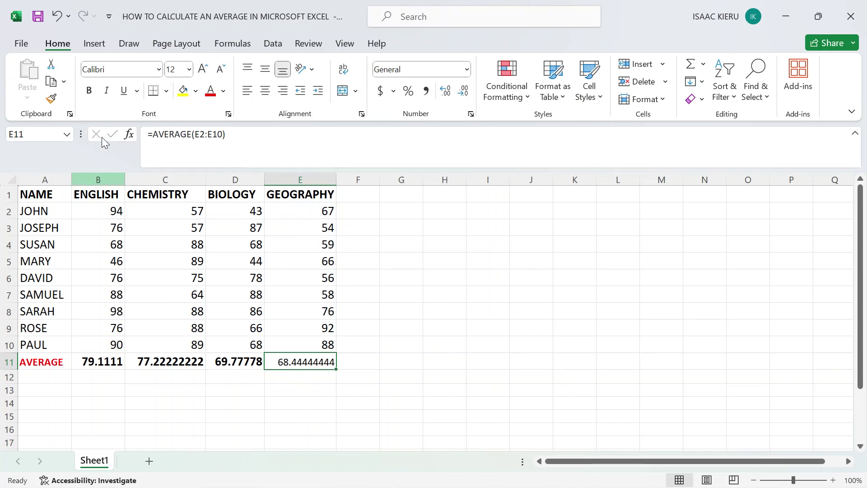
{"action": "left_click", "coordinate": [90, 92]}
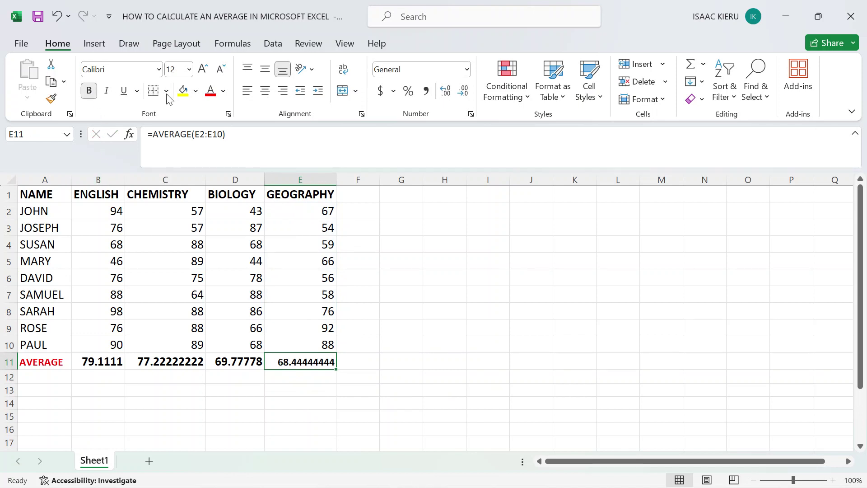
{"action": "left_click", "coordinate": [189, 69]}
{"action": "left_click", "coordinate": [177, 171]}
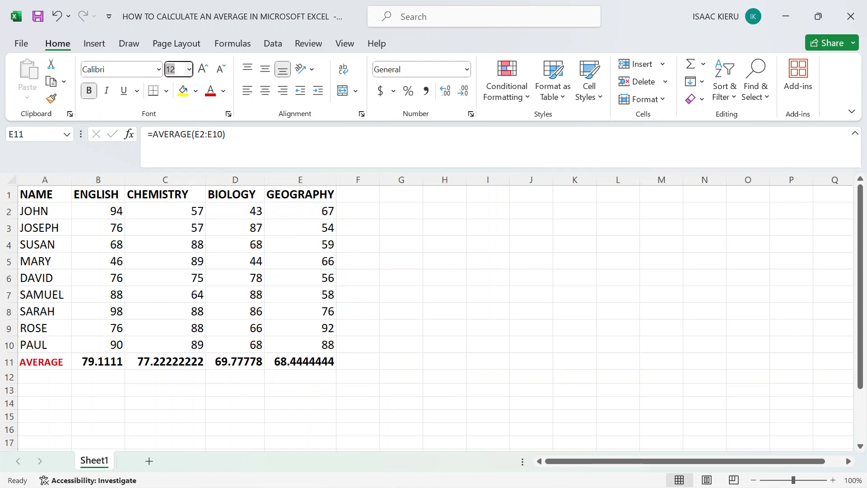
{"action": "left_click", "coordinate": [401, 293]}
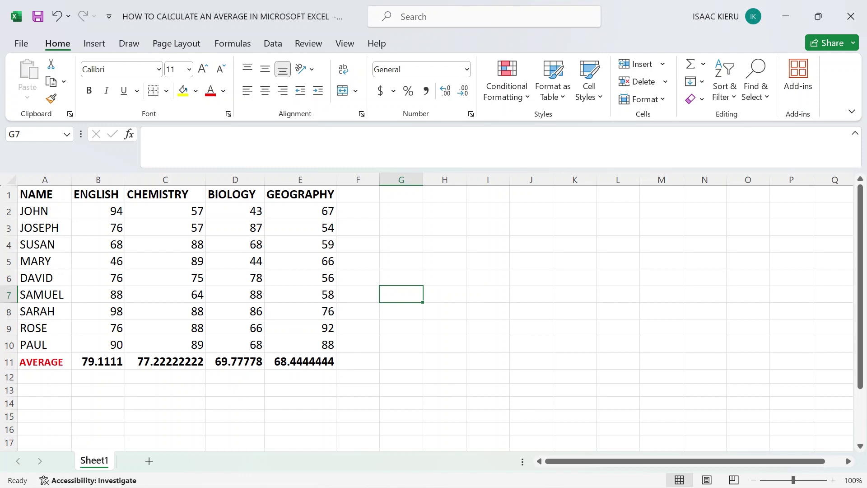
{"action": "mouse_move", "coordinate": [321, 472]}
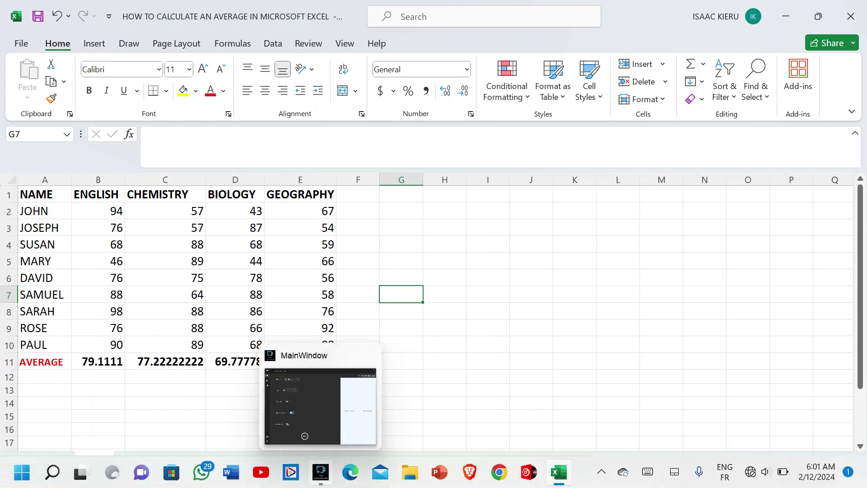